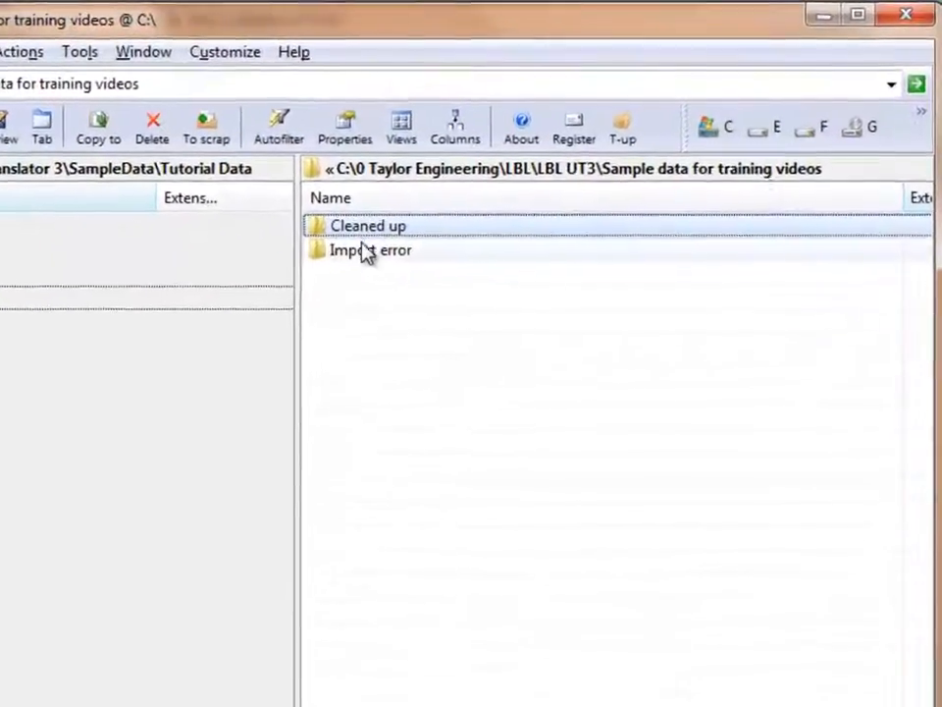
- Try to import 2012-08.csv from the Import error folder into the Universal Translator project
{"action": "double_click", "coordinate": [341, 259]}
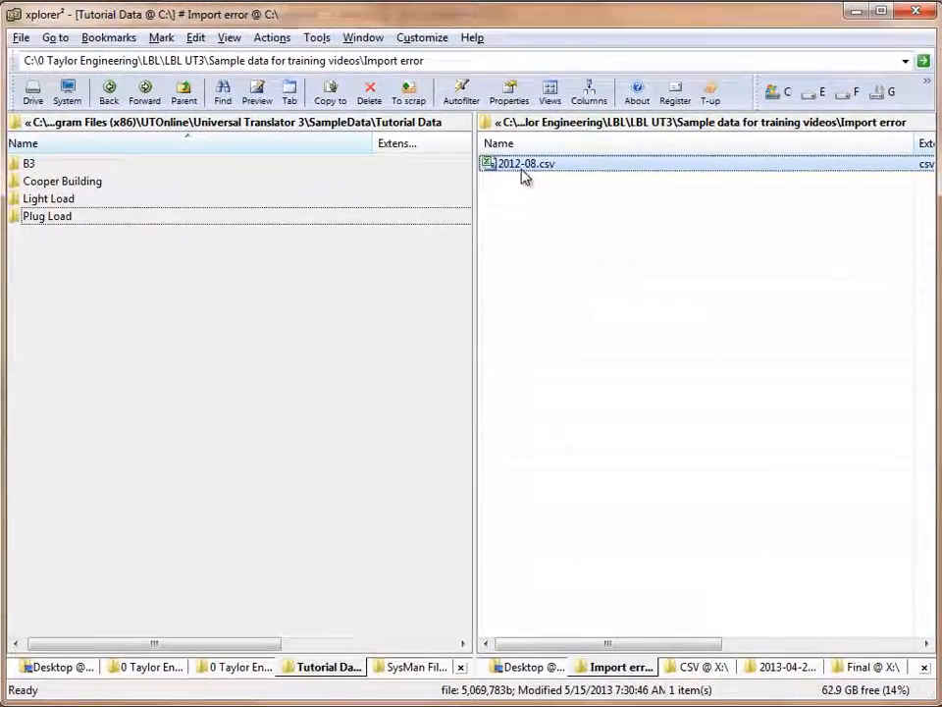
{"action": "left_click_drag", "start_coordinate": [520, 174], "coordinate": [562, 254]}
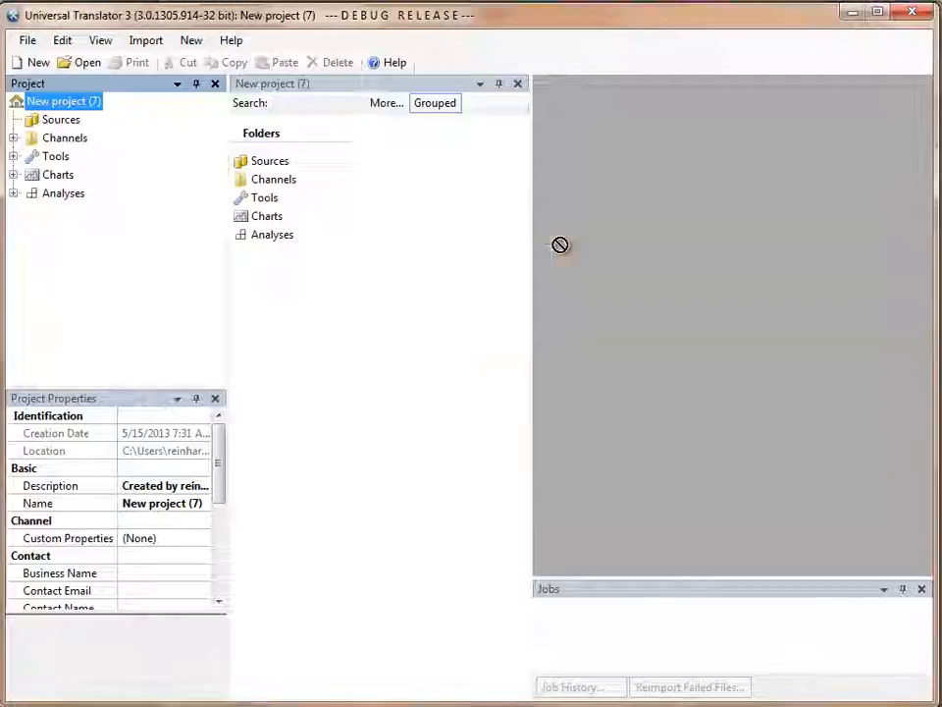
{"action": "left_click_drag", "start_coordinate": [559, 244], "coordinate": [71, 130]}
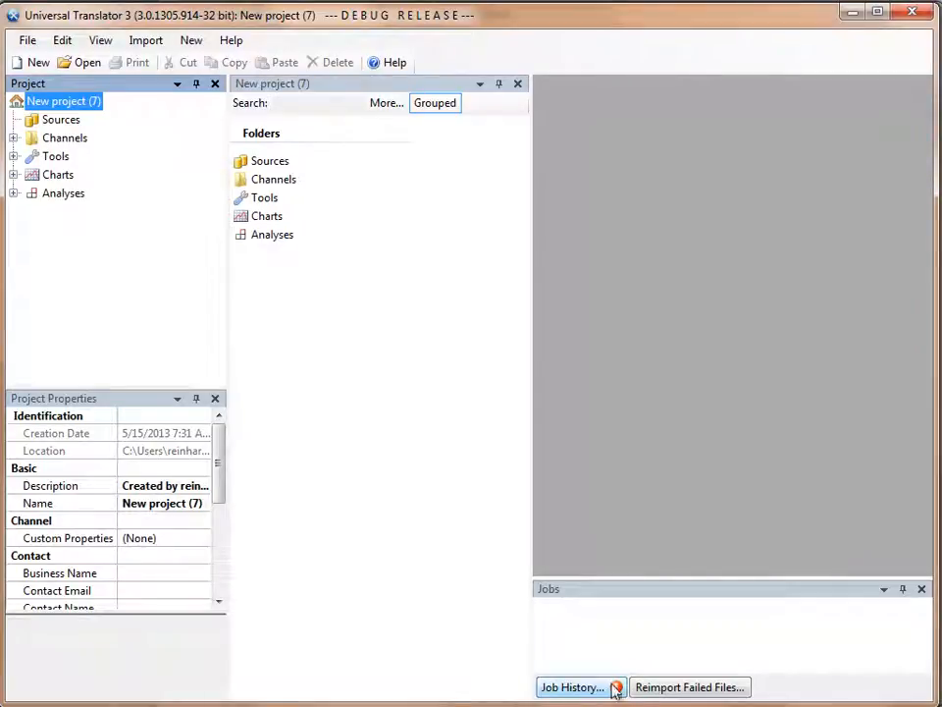
- Review the details of the Import files job in the job history and close both windows
{"action": "left_click", "coordinate": [614, 688]}
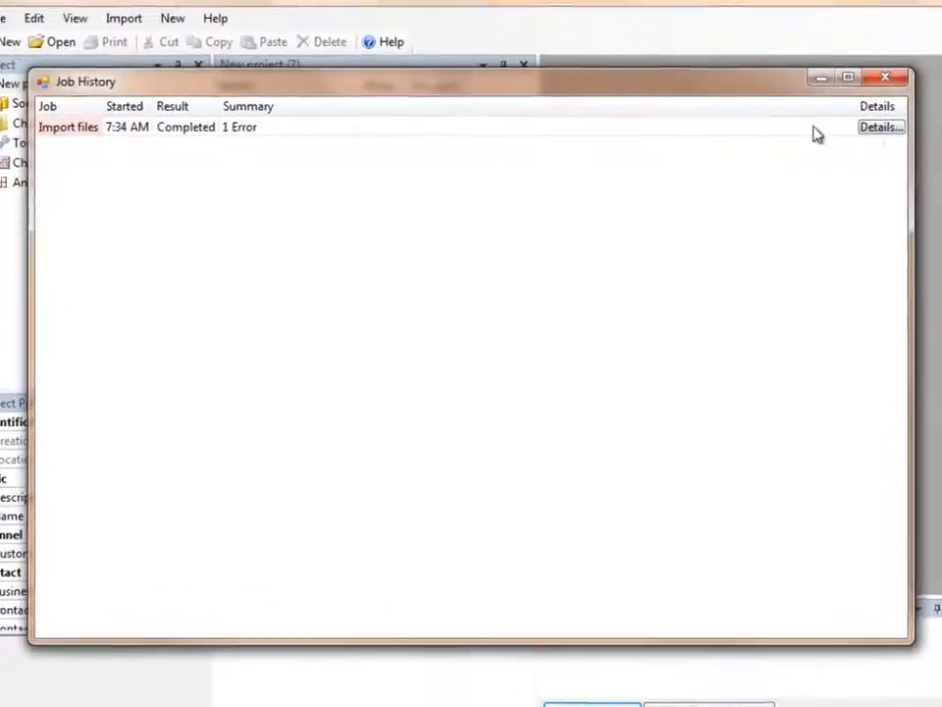
{"action": "left_click", "coordinate": [909, 113]}
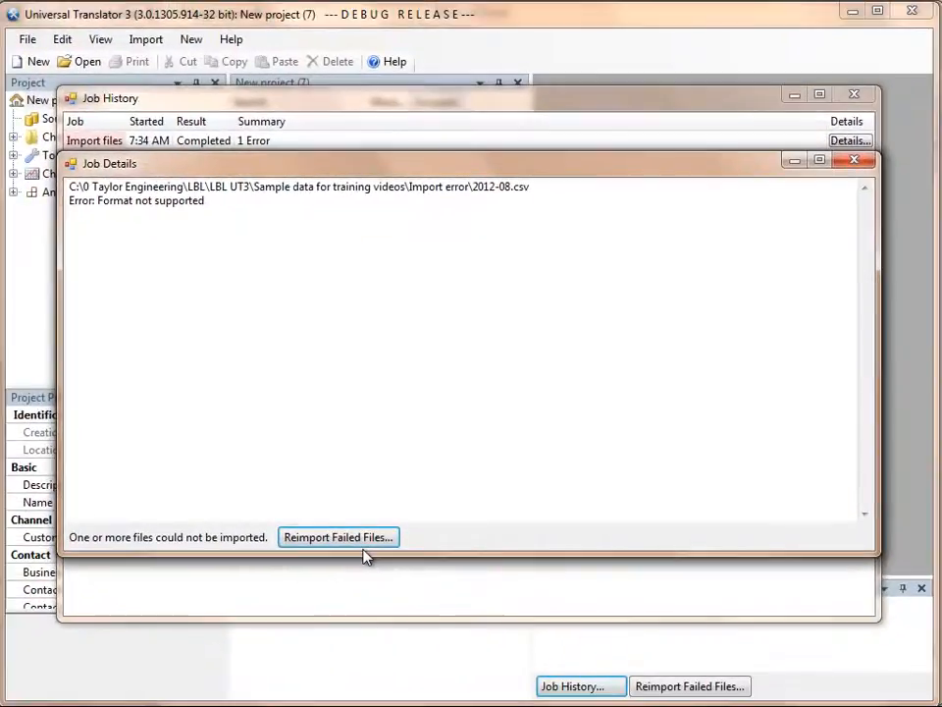
{"action": "left_click", "coordinate": [854, 162]}
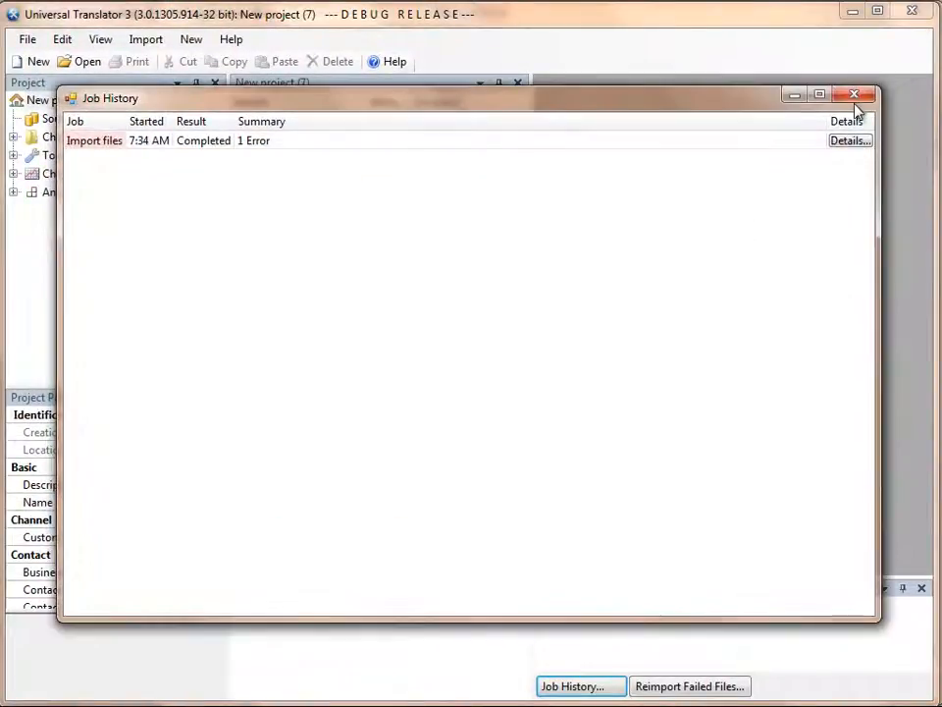
{"action": "left_click", "coordinate": [854, 96]}
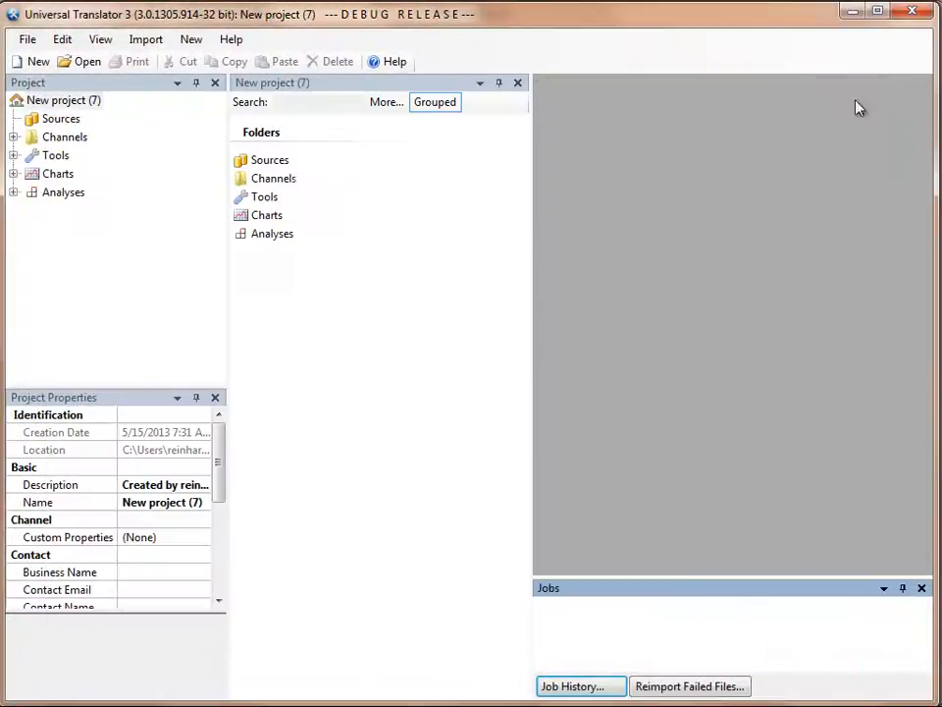
- Start reimporting the failed file as delimited tabular text and show the preview data in the Text File Wizard
{"action": "left_click", "coordinate": [674, 686]}
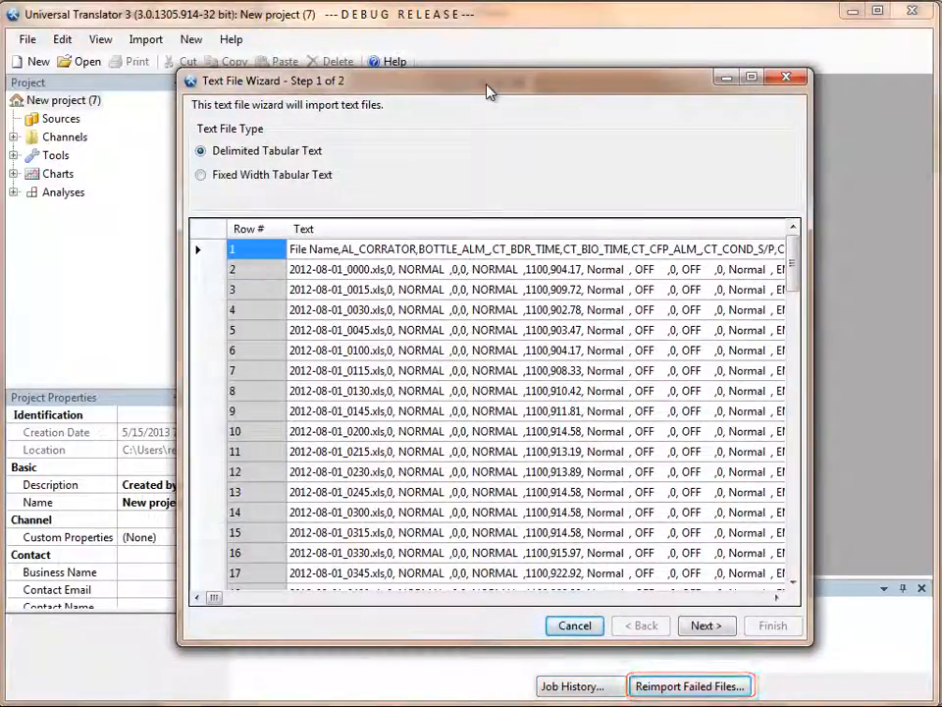
{"action": "left_click", "coordinate": [704, 625]}
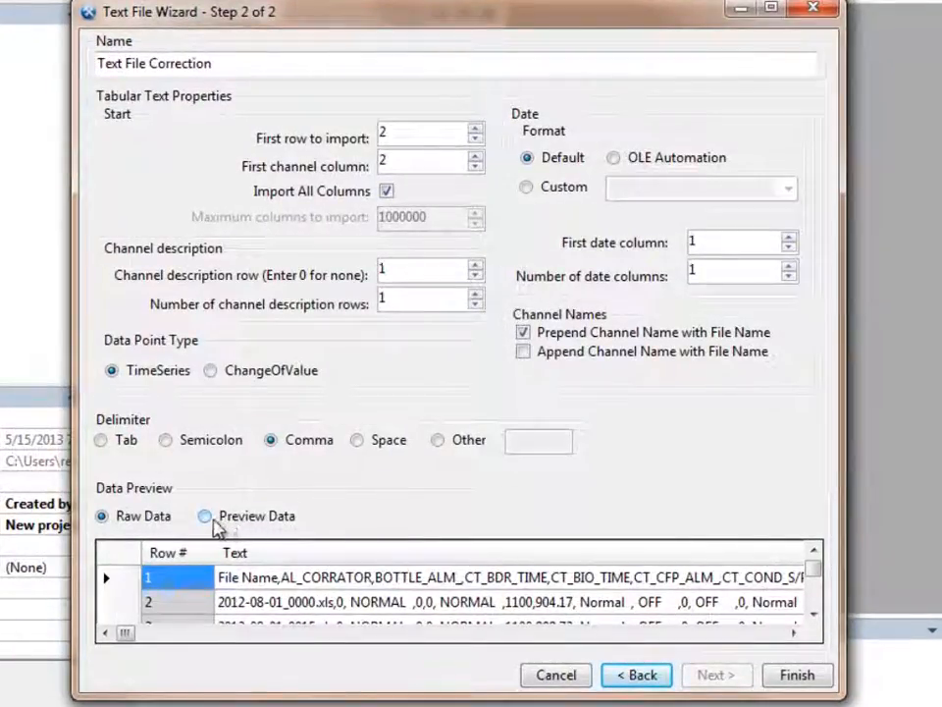
{"action": "left_click", "coordinate": [205, 517]}
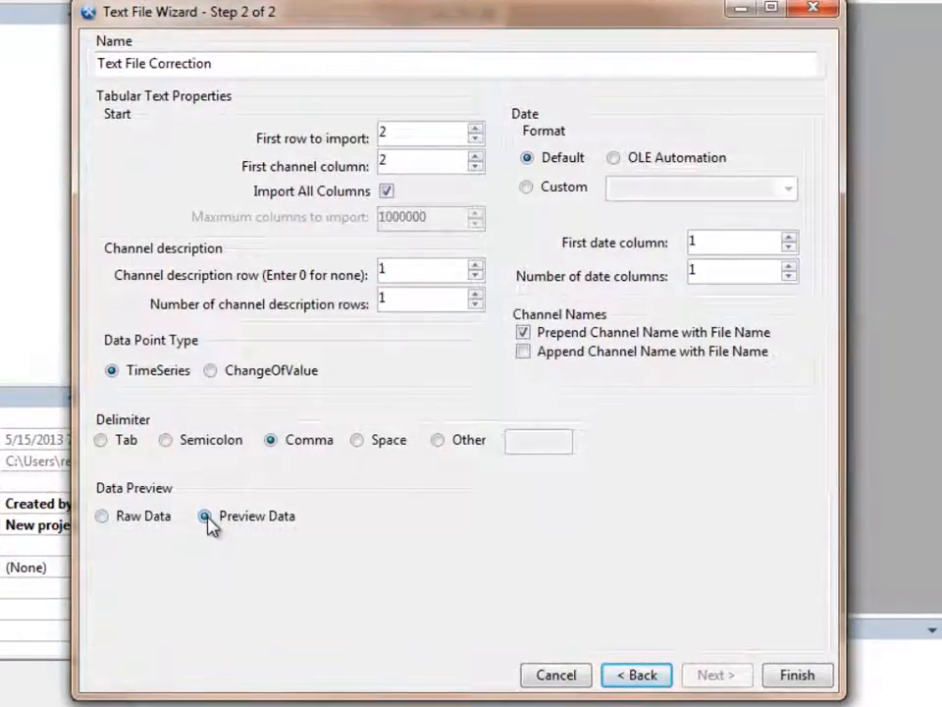
- Examine the date/time and channel columns of the data preview for invalid values, closing the wizard without importing
{"action": "left_click", "coordinate": [812, 613]}
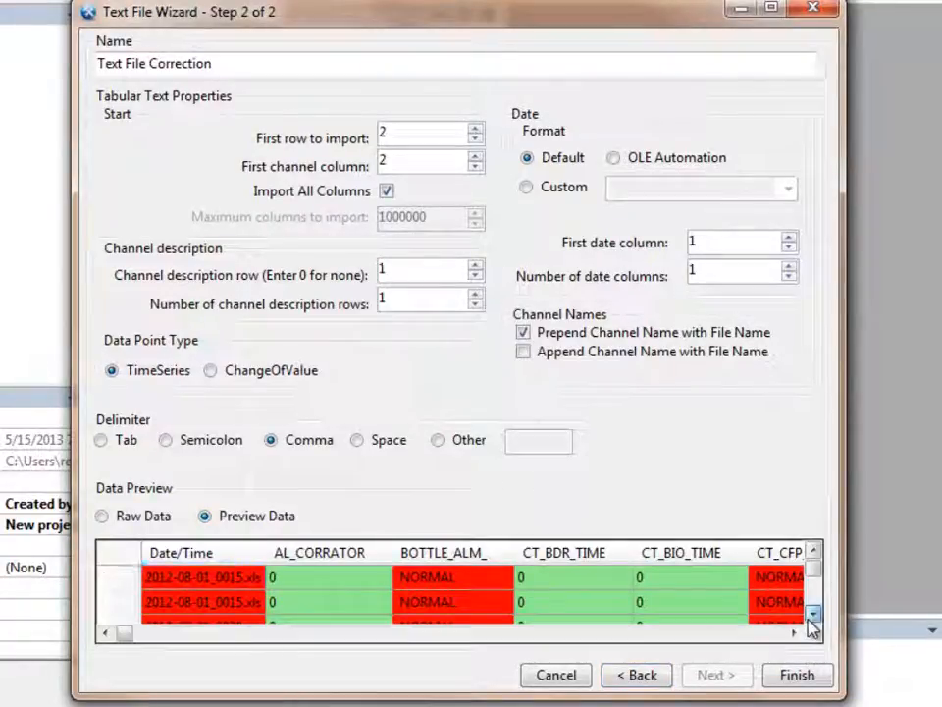
{"action": "left_click", "coordinate": [812, 613]}
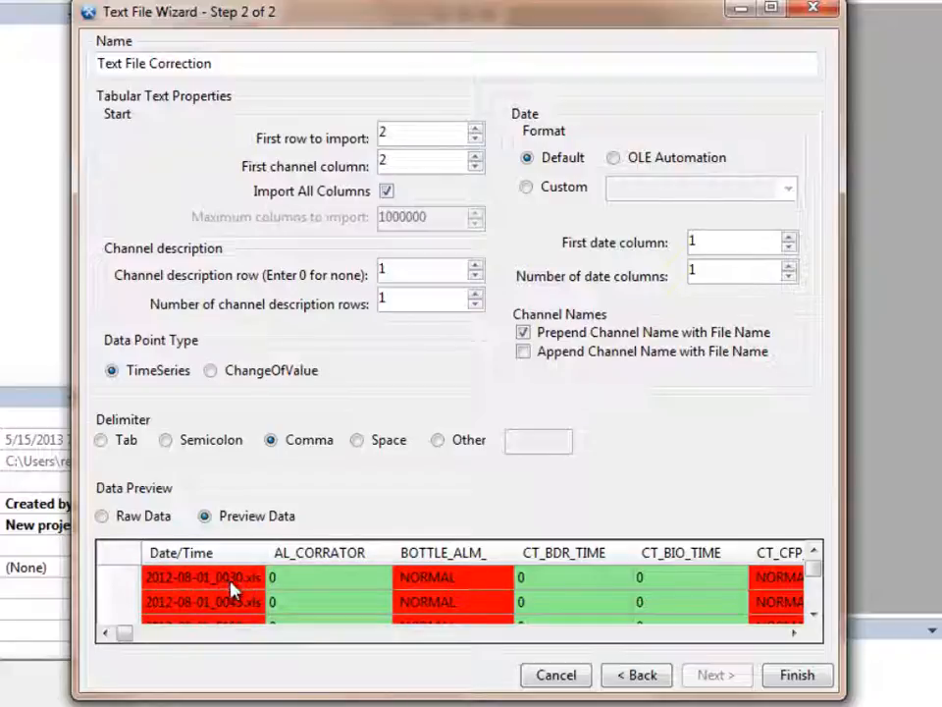
{"action": "left_click", "coordinate": [261, 634]}
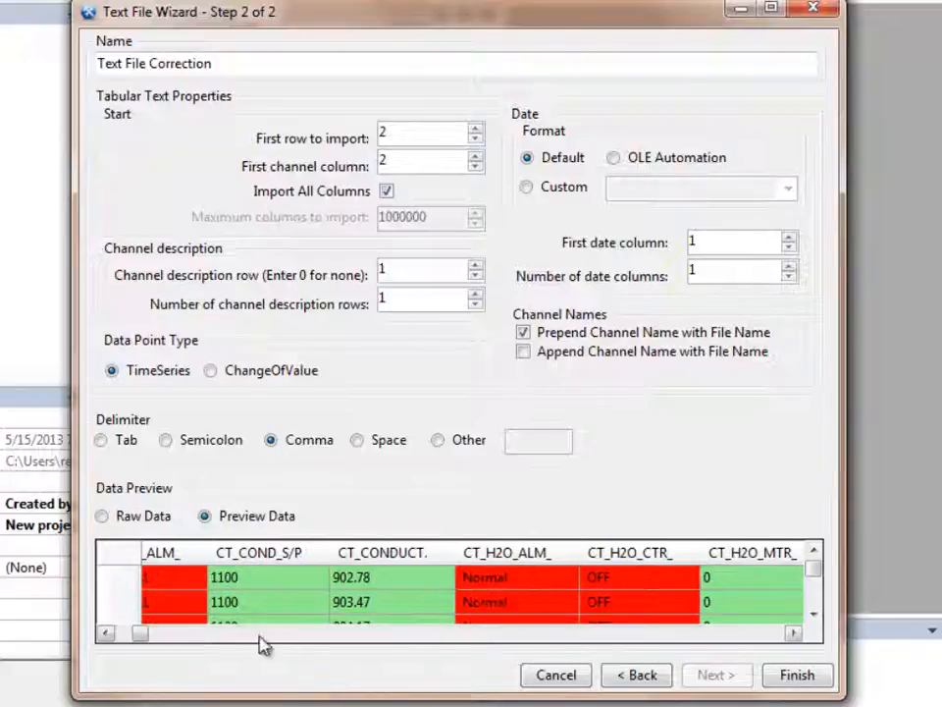
{"action": "left_click", "coordinate": [531, 635]}
{"action": "left_click", "coordinate": [530, 635]}
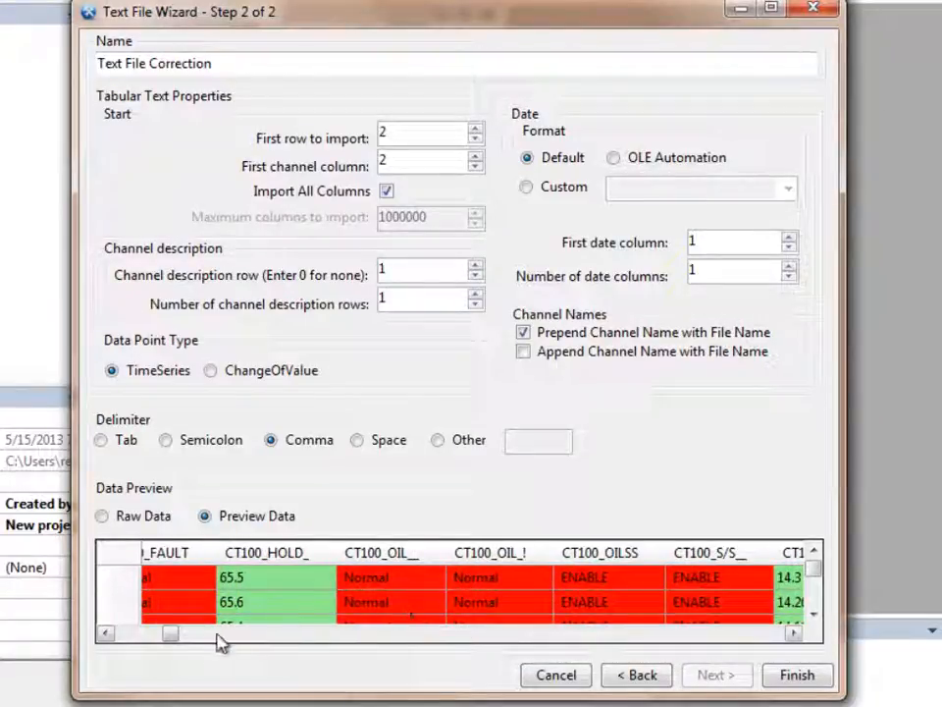
{"action": "left_click", "coordinate": [138, 635]}
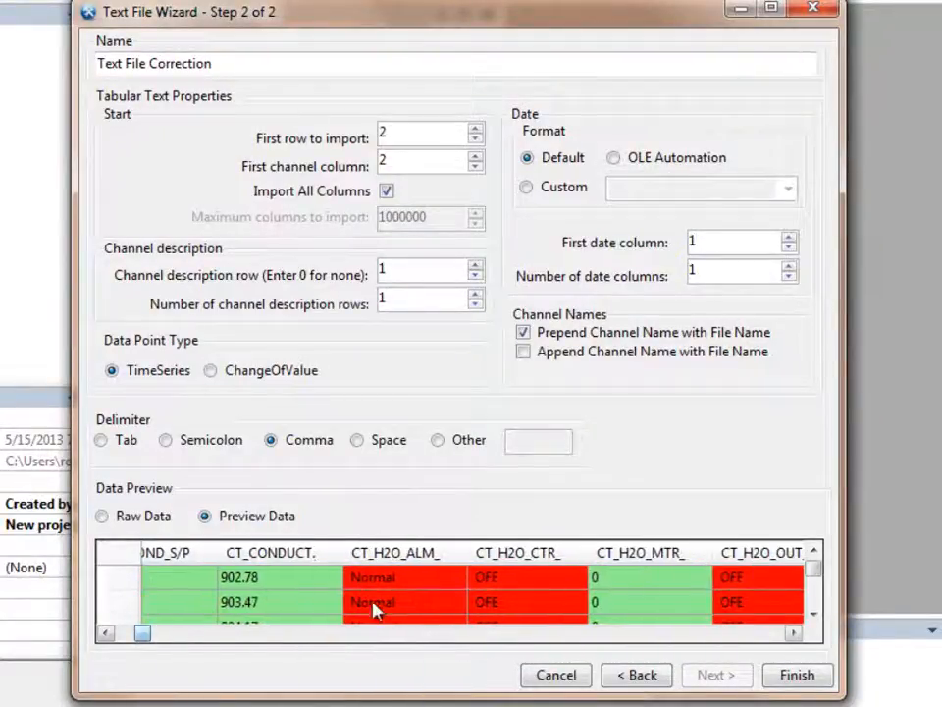
{"action": "left_click", "coordinate": [716, 637]}
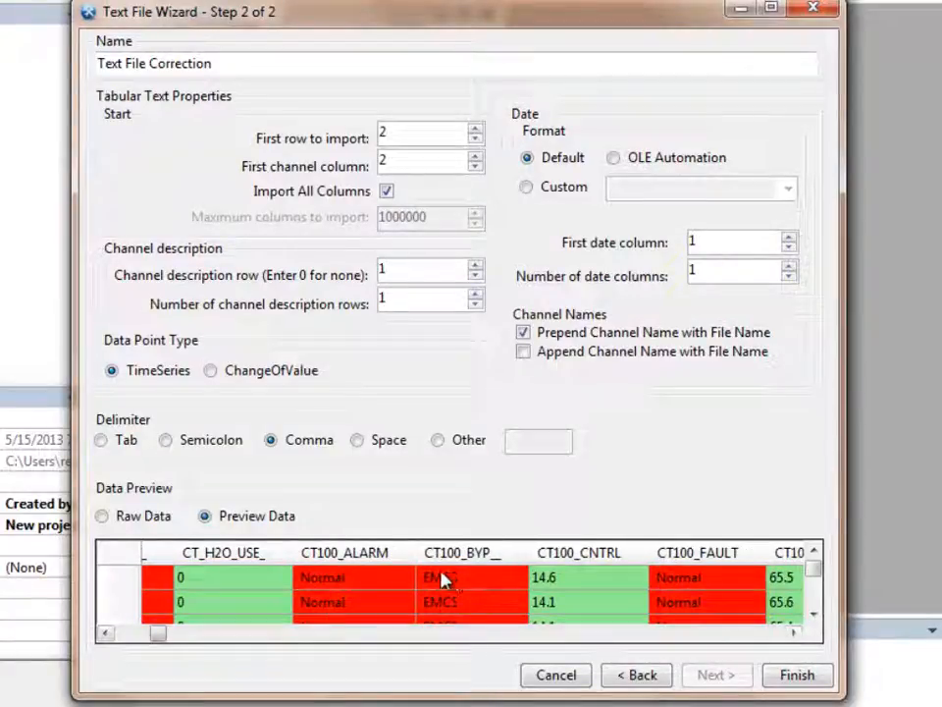
{"action": "left_click", "coordinate": [814, 615]}
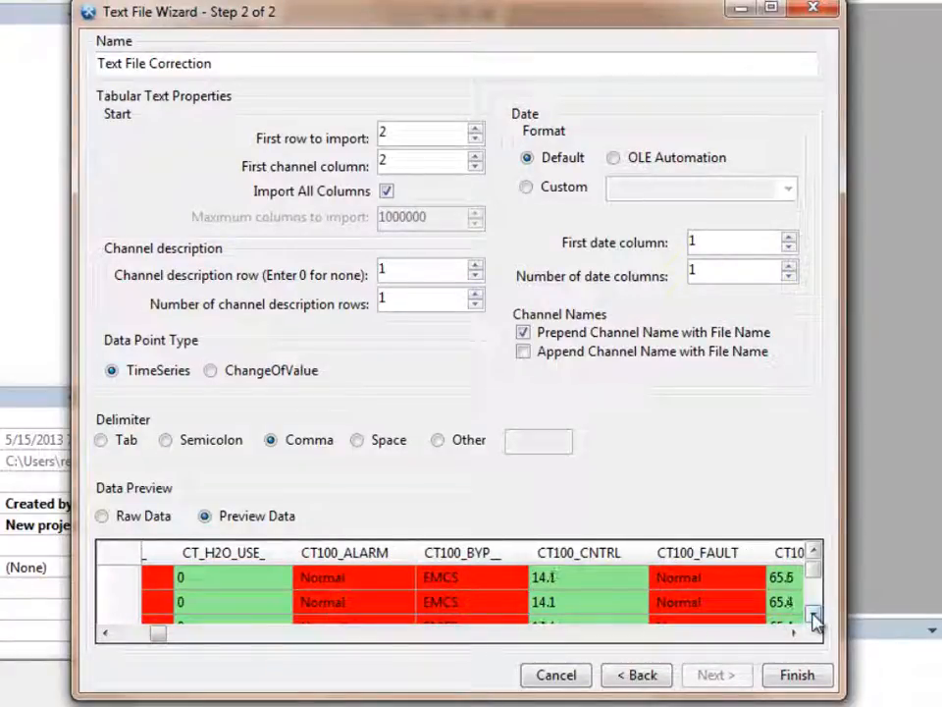
{"action": "left_click", "coordinate": [813, 615]}
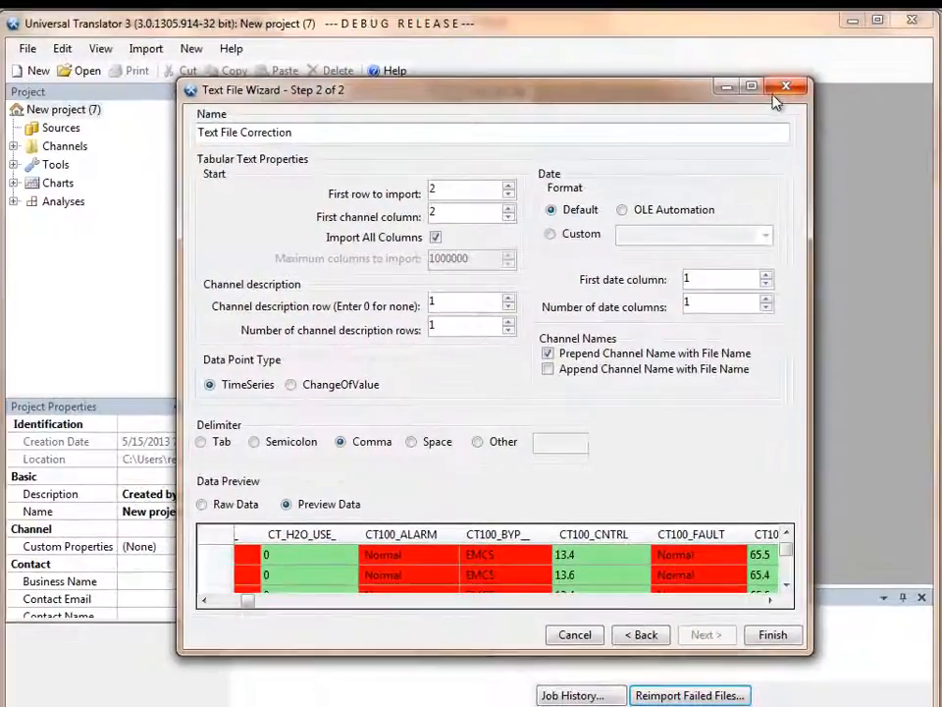
{"action": "left_click", "coordinate": [777, 92]}
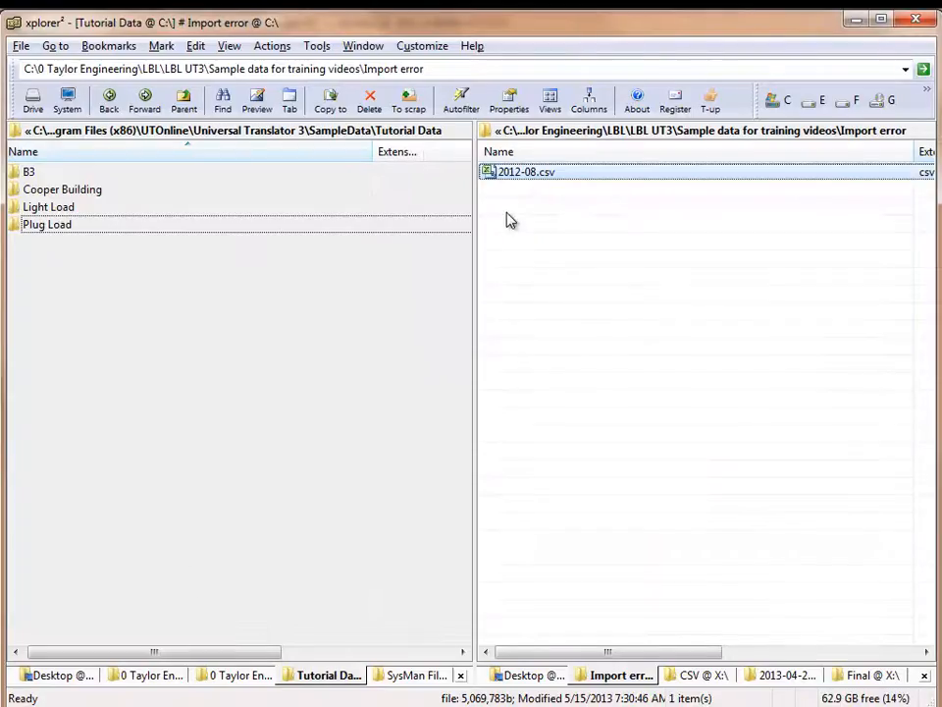
- Open 2012-08 to 2013-01 cleaned.csv from the Cleaned up folder in Excel
{"action": "left_click", "coordinate": [184, 101]}
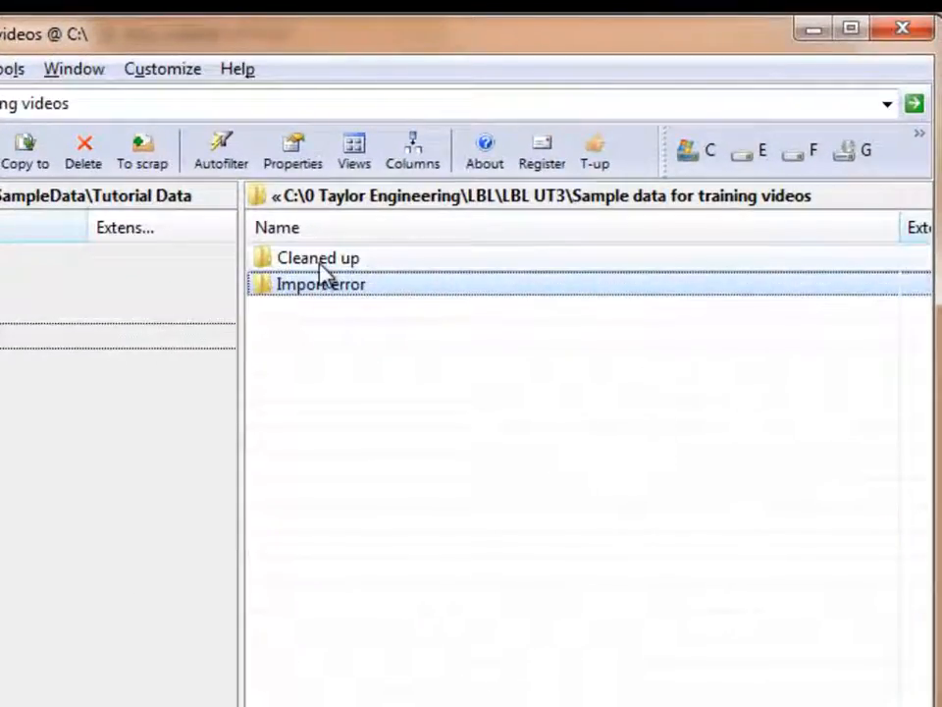
{"action": "double_click", "coordinate": [321, 263]}
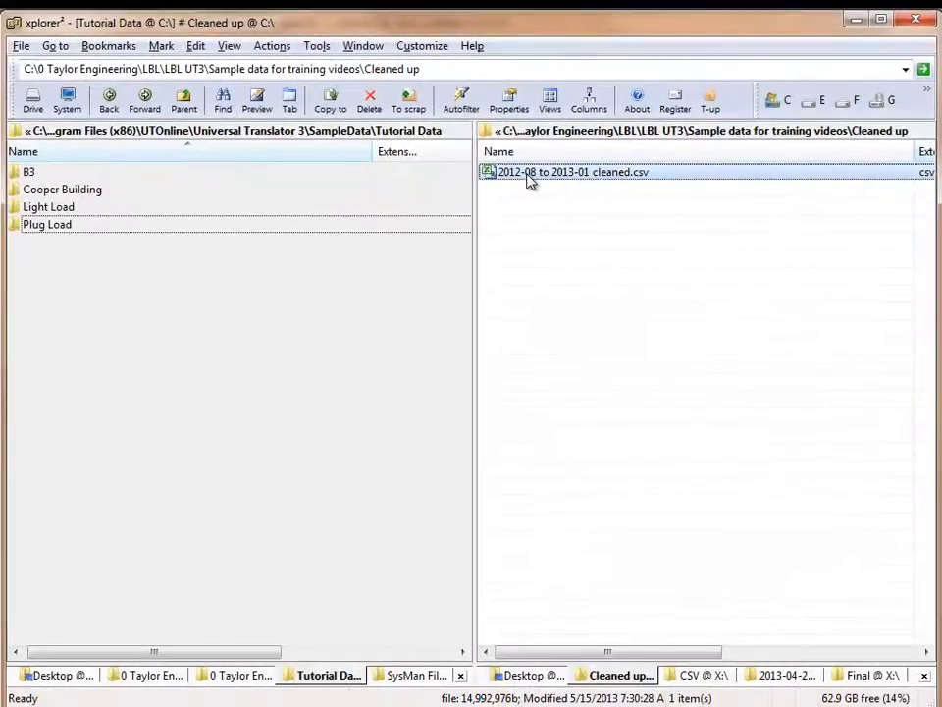
{"action": "double_click", "coordinate": [528, 174]}
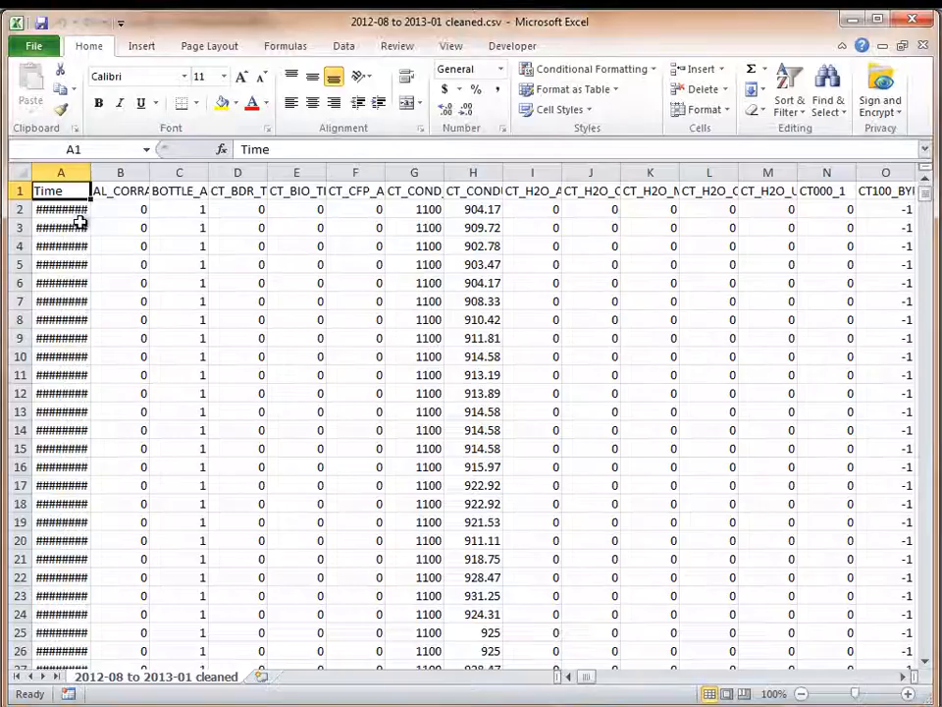
- Widen the Time column to inspect the date and time values, and close the workbook without saving
{"action": "left_click_drag", "start_coordinate": [90, 174], "coordinate": [166, 174]}
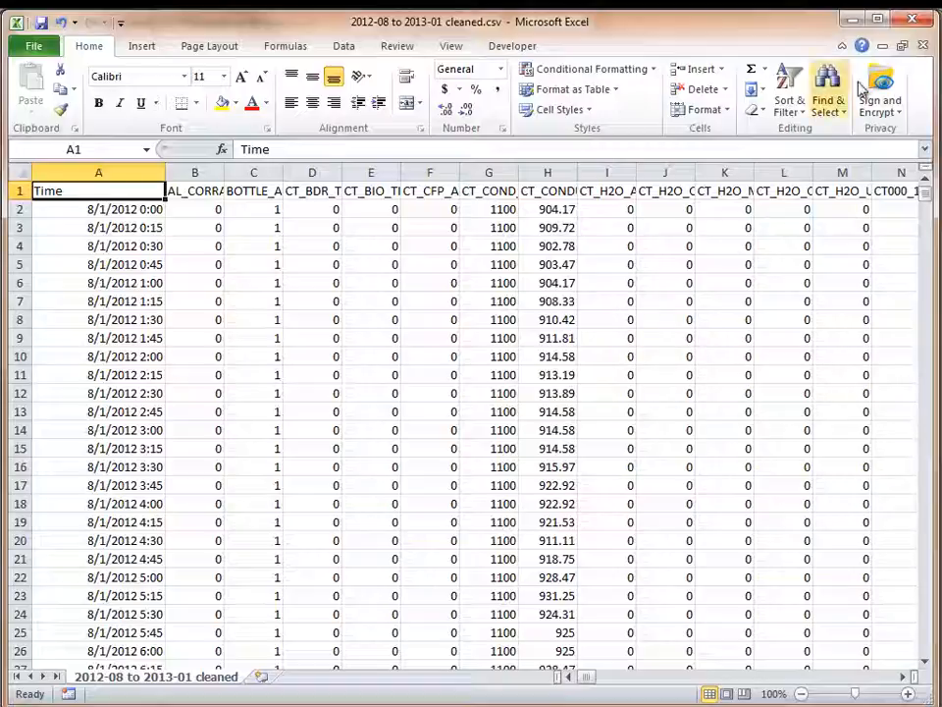
{"action": "left_click", "coordinate": [923, 45]}
{"action": "left_click", "coordinate": [626, 351]}
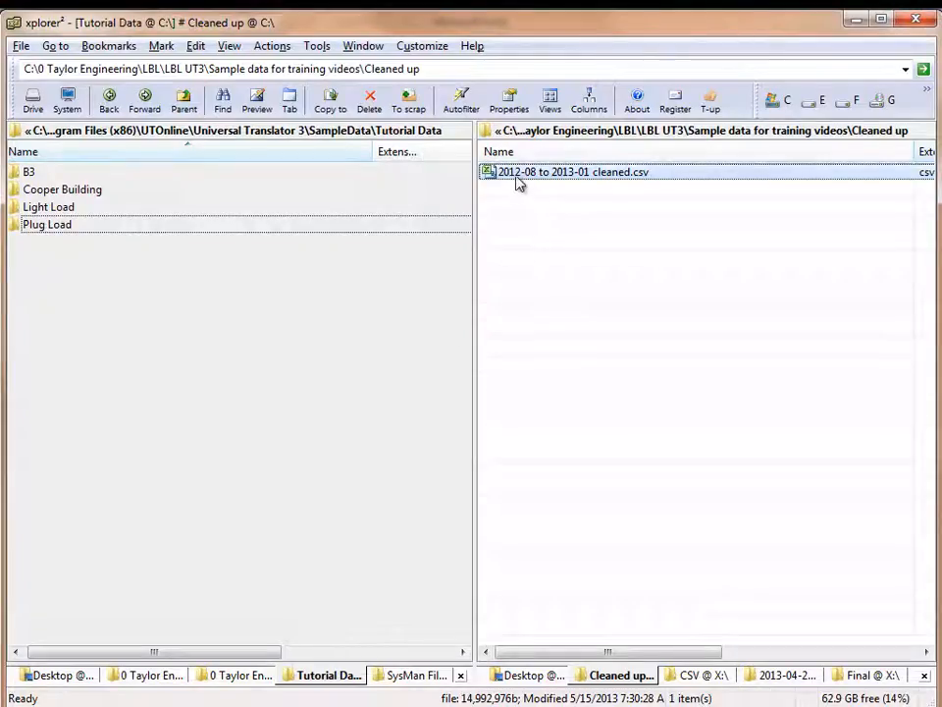
- Import 2012-08 to 2013-01 cleaned.csv from the file manager into the Universal Translator project
{"action": "left_click_drag", "start_coordinate": [518, 184], "coordinate": [72, 135]}
{"action": "key", "text": "alt+Tab"}
{"action": "key", "text": "alt+Tab"}
{"action": "key", "text": "alt+Tab"}
{"action": "key", "text": "alt+Tab"}
{"action": "key", "text": "alt+shift+Tab"}
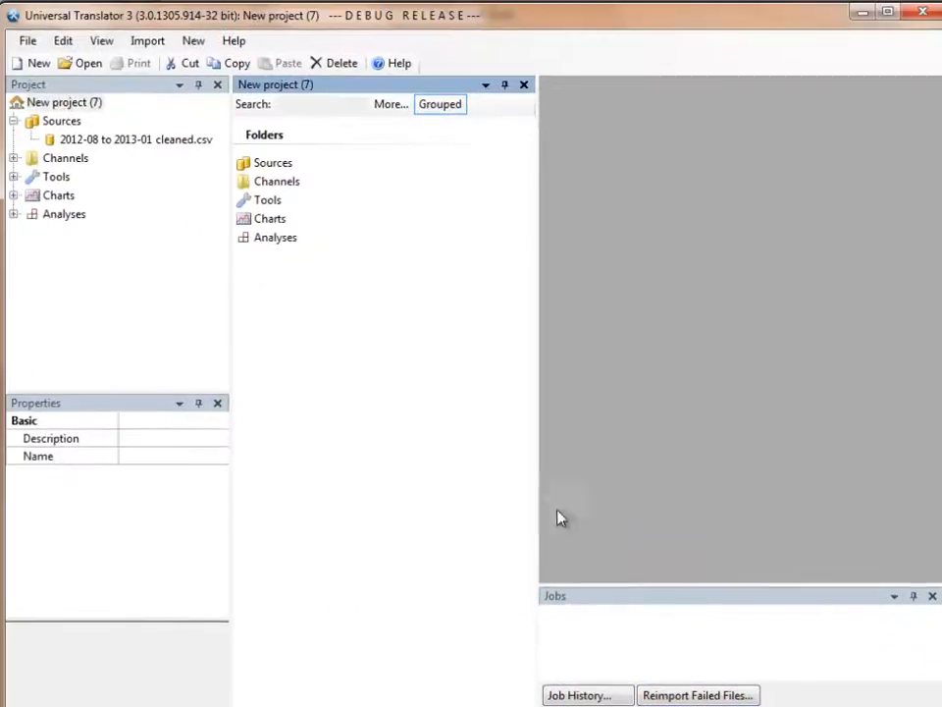
- Look through the channels of the imported 2012-08 to 2013-01 cleaned.csv source
{"action": "left_click", "coordinate": [140, 142]}
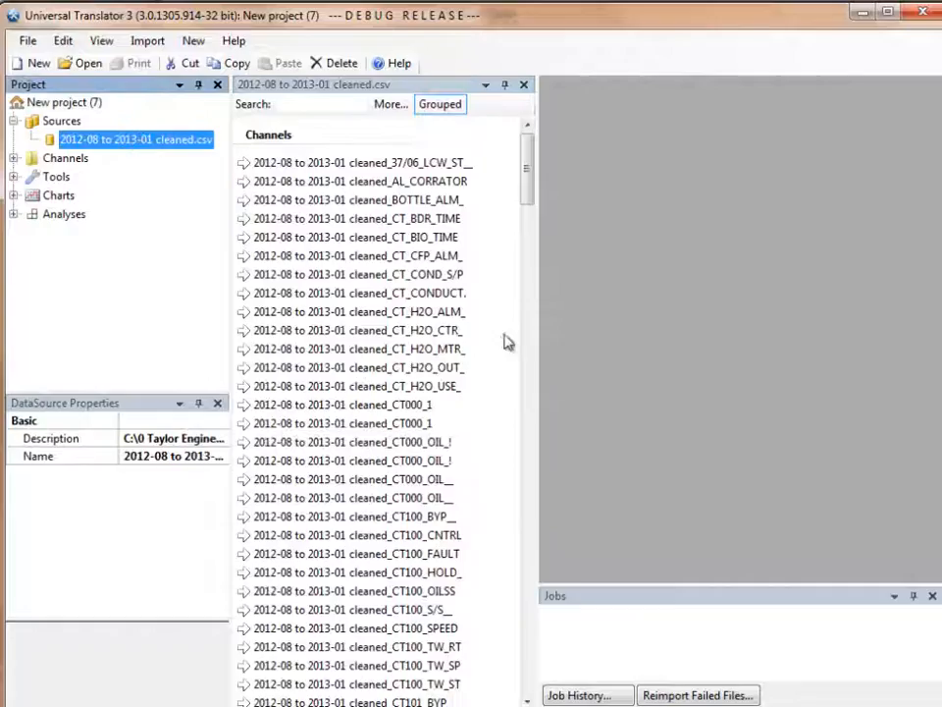
{"action": "scroll", "coordinate": [528, 206], "scroll_direction": "down", "scroll_amount": 1}
{"action": "mouse_move", "coordinate": [528, 206]}
{"action": "left_mouse_down"}
{"action": "mouse_move", "coordinate": [530, 693]}
{"action": "mouse_move", "coordinate": [525, 197]}
{"action": "left_mouse_up"}
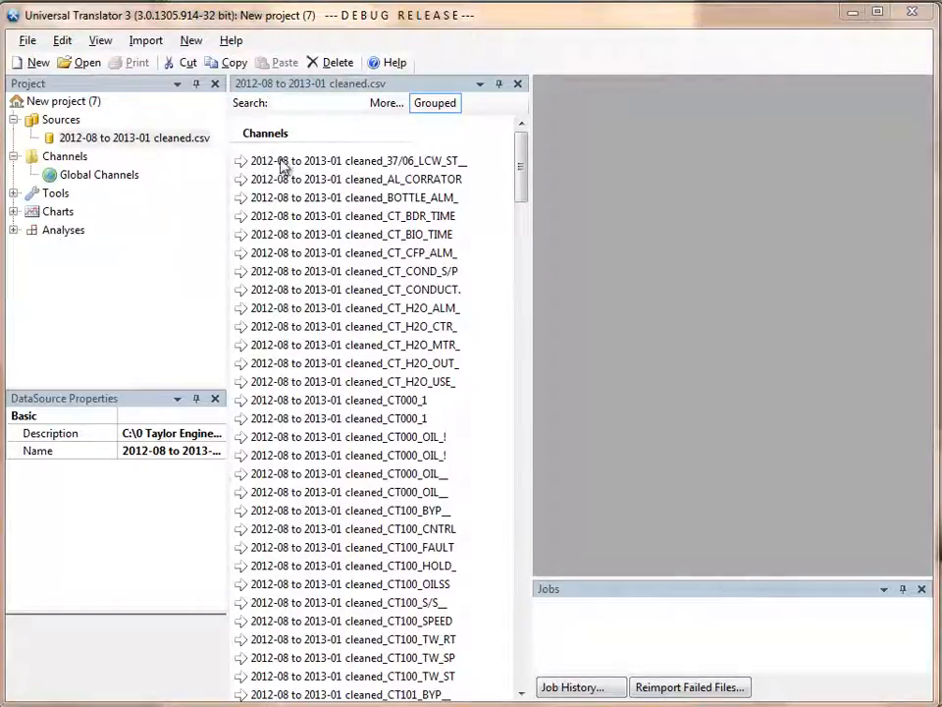
- Cut the 2012-08 to 2013-01 cleaned.csv source from the project's Sources folder
{"action": "left_click", "coordinate": [137, 137]}
{"action": "right_click", "coordinate": [137, 137]}
{"action": "left_click", "coordinate": [151, 195]}
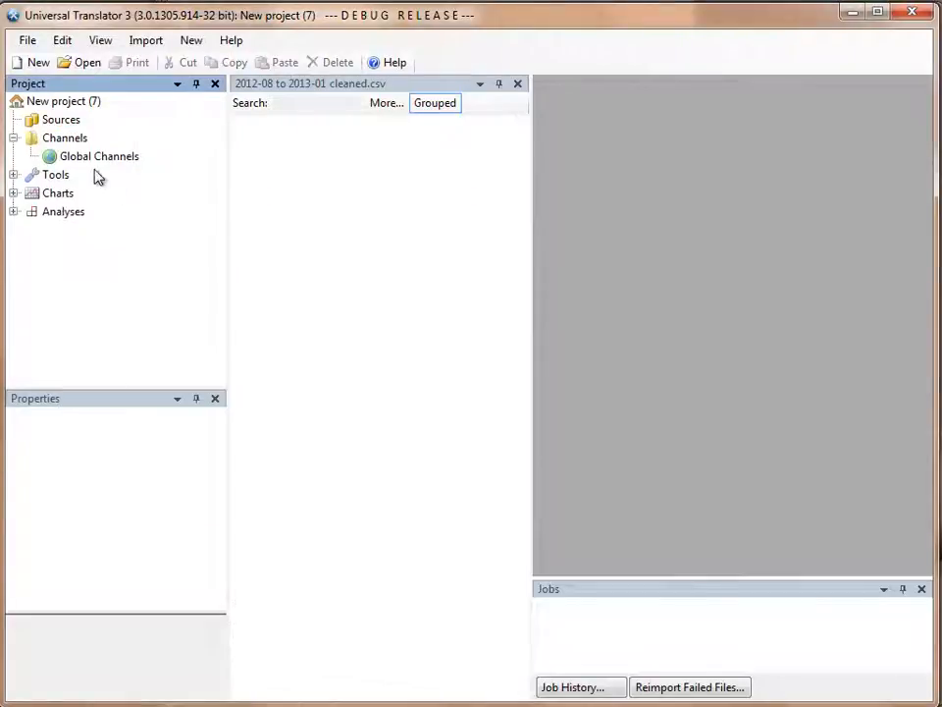
- Select all the imported channels in the Channels folder, from 37/06_LCW_ST to TW_GP_CTL, and copy them
{"action": "left_click", "coordinate": [65, 138]}
{"action": "left_click", "coordinate": [258, 161]}
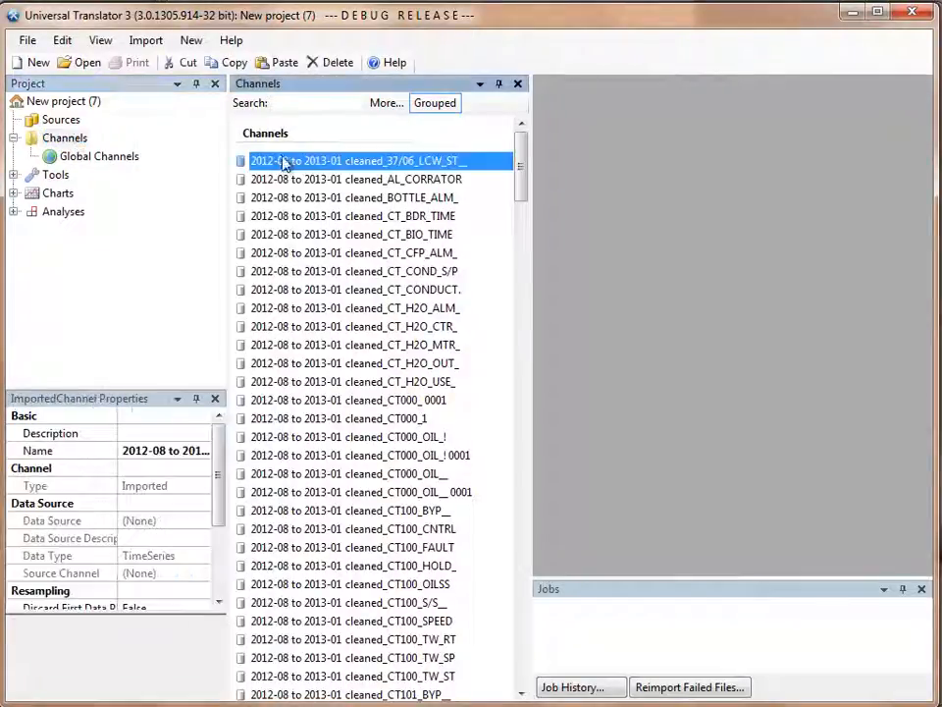
{"action": "scroll", "coordinate": [334, 527], "scroll_direction": "down", "scroll_amount": 10}
{"action": "scroll", "coordinate": [334, 527], "scroll_direction": "down", "scroll_amount": 20}
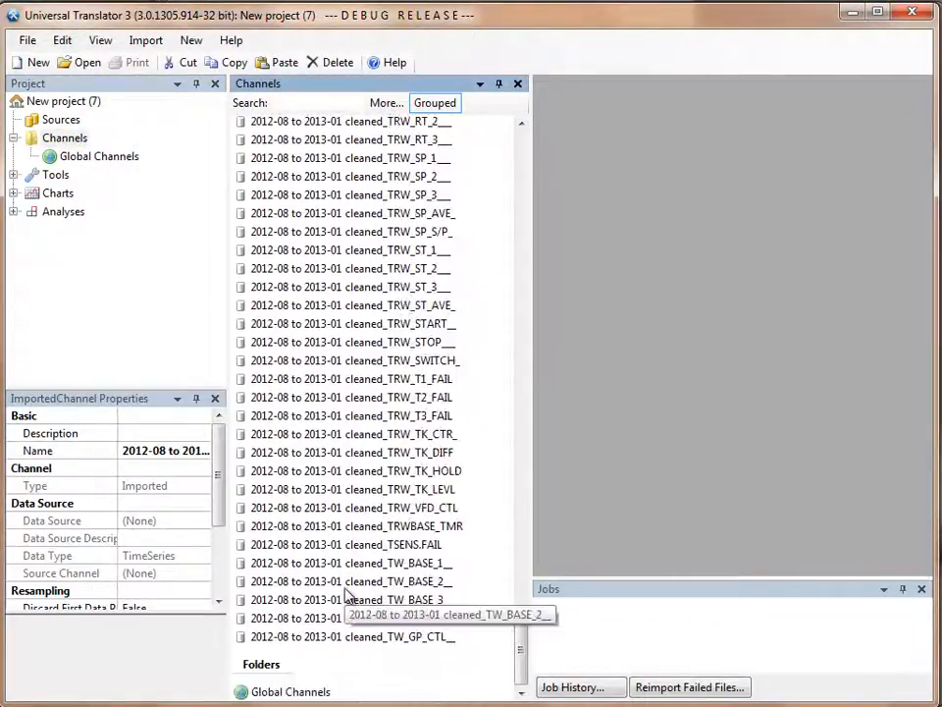
{"action": "left_click", "coordinate": [332, 637], "text": "shift"}
{"action": "right_click", "coordinate": [332, 636]}
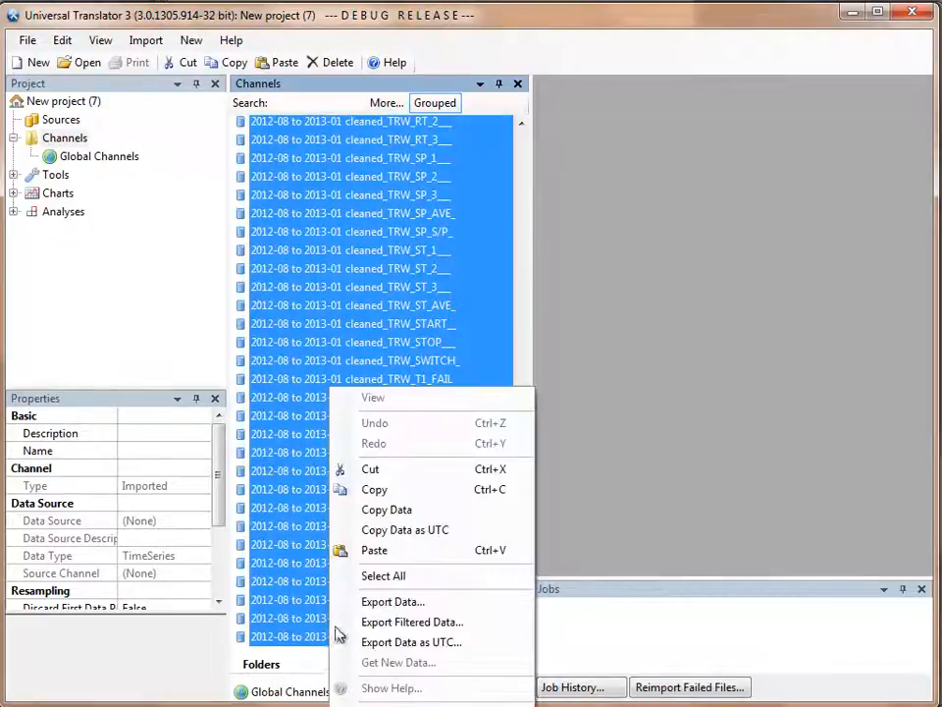
{"action": "left_click", "coordinate": [374, 489]}
- Start an Import Other on the project's Sources folder using the <new Text File> source type
{"action": "left_click", "coordinate": [64, 124]}
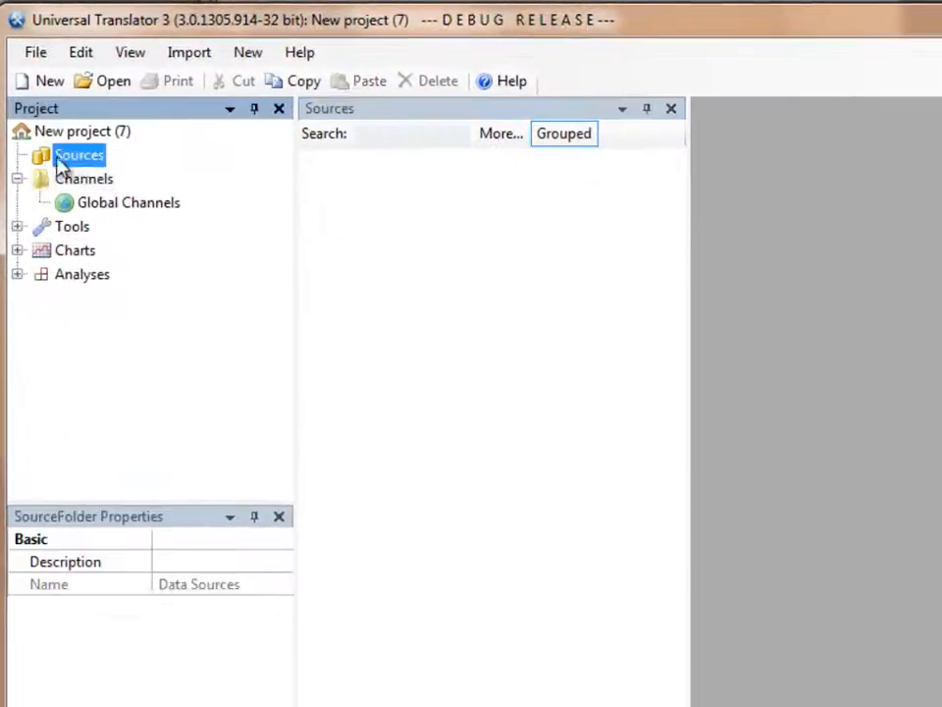
{"action": "right_click", "coordinate": [82, 165]}
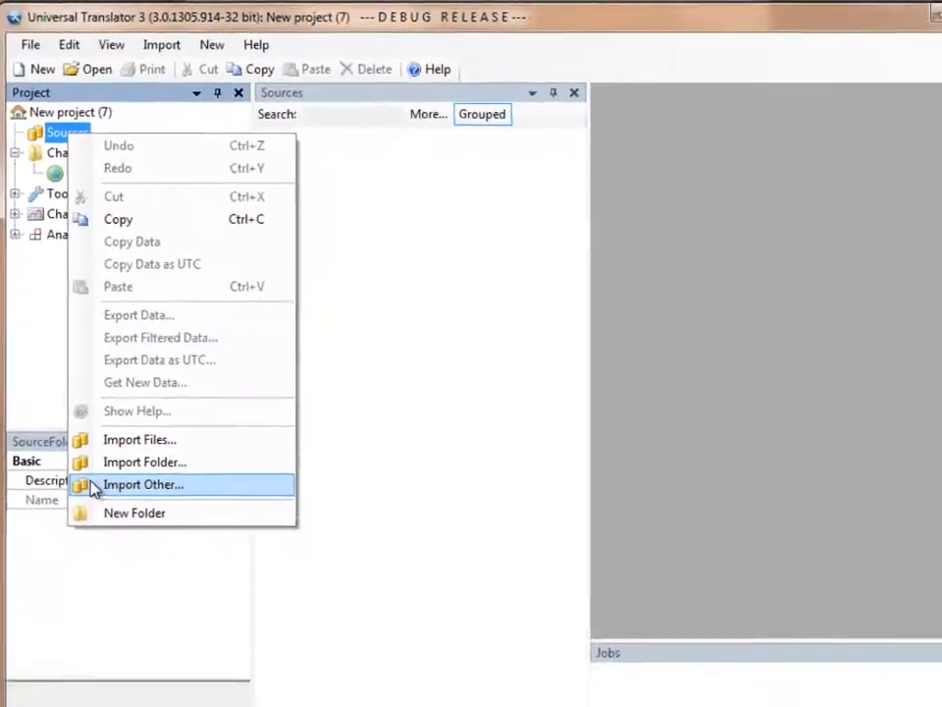
{"action": "left_click", "coordinate": [137, 484]}
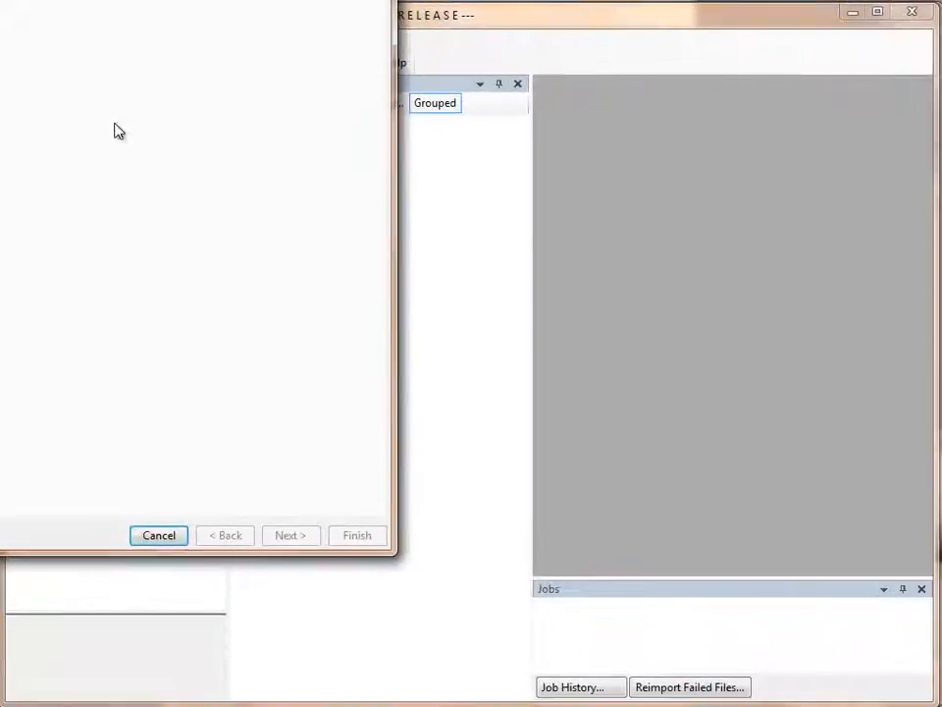
{"action": "left_click_drag", "start_coordinate": [79, 2], "coordinate": [470, 66]}
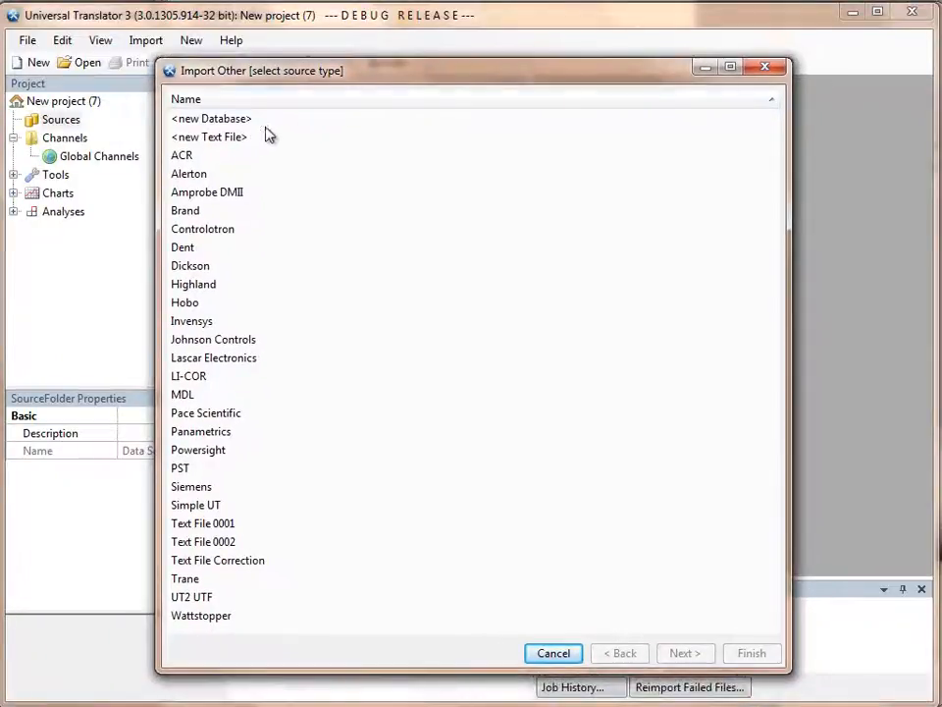
{"action": "left_click", "coordinate": [267, 137]}
{"action": "left_click", "coordinate": [687, 654]}
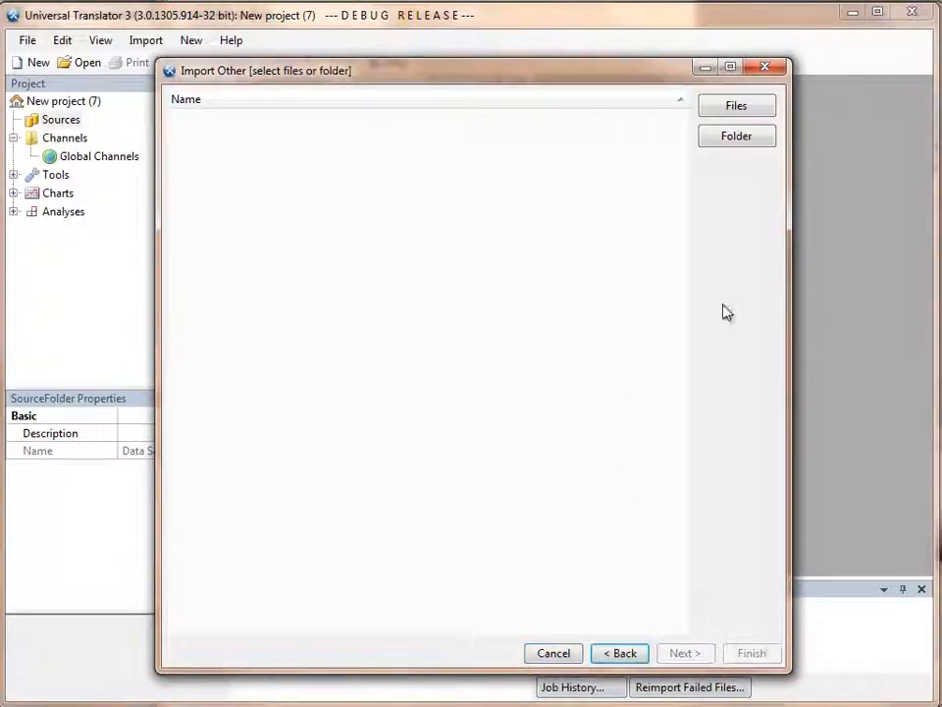
- Choose 2012-08 to 2013-01 cleaned.csv from the Cleaned up folder as the file for the text file import
{"action": "left_click", "coordinate": [738, 105]}
{"action": "left_click", "coordinate": [555, 214]}
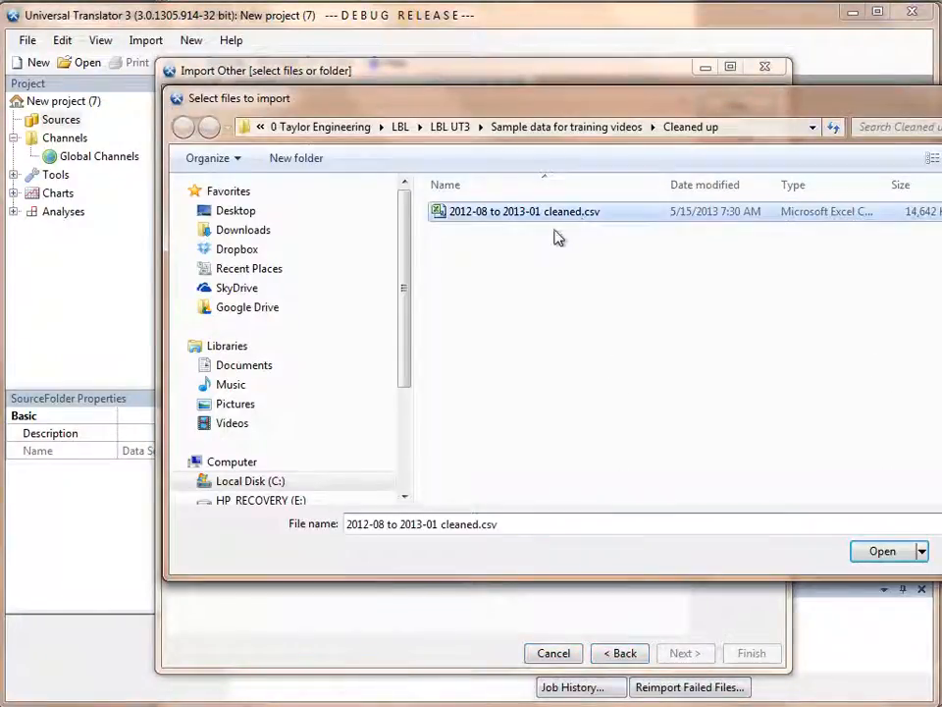
{"action": "left_click", "coordinate": [881, 555]}
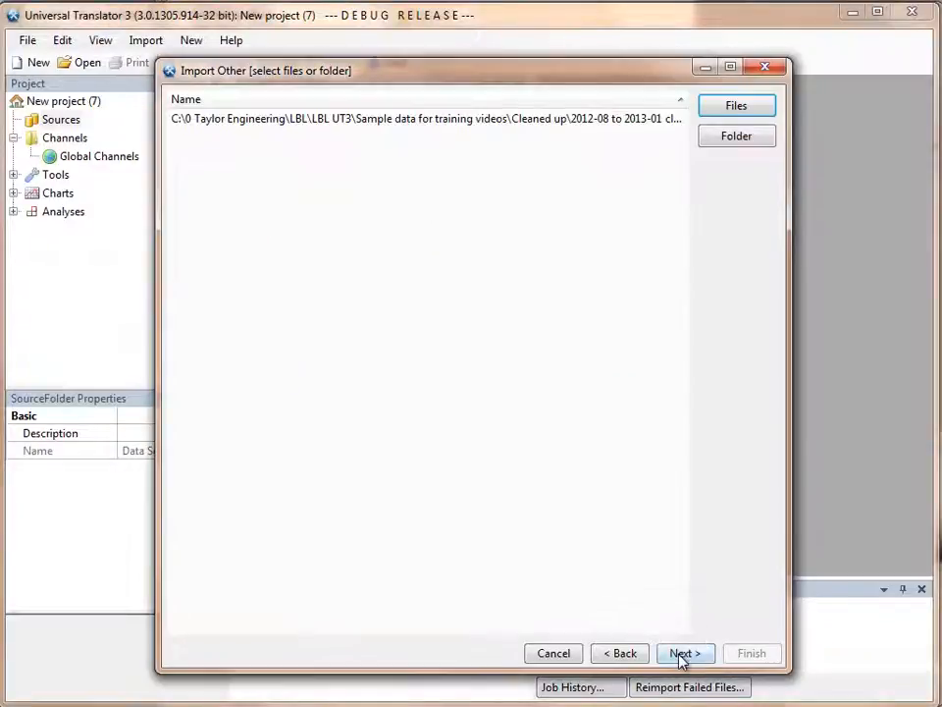
{"action": "left_click", "coordinate": [683, 653]}
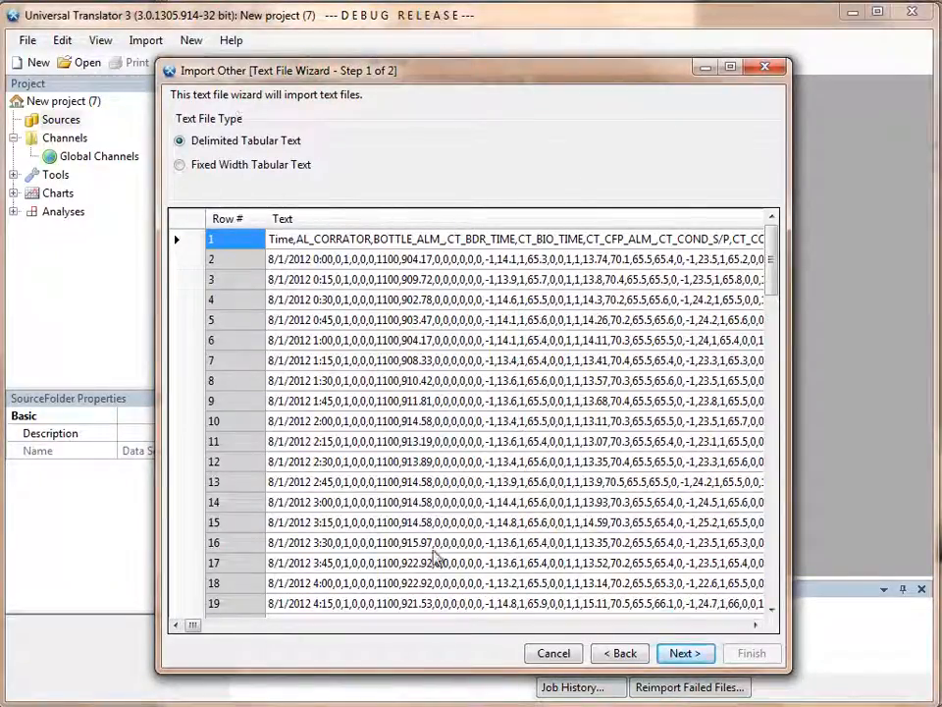
- Import the delimited tabular text without prepending the file name to channel names, and list the project's Channels folder
{"action": "left_click", "coordinate": [689, 654]}
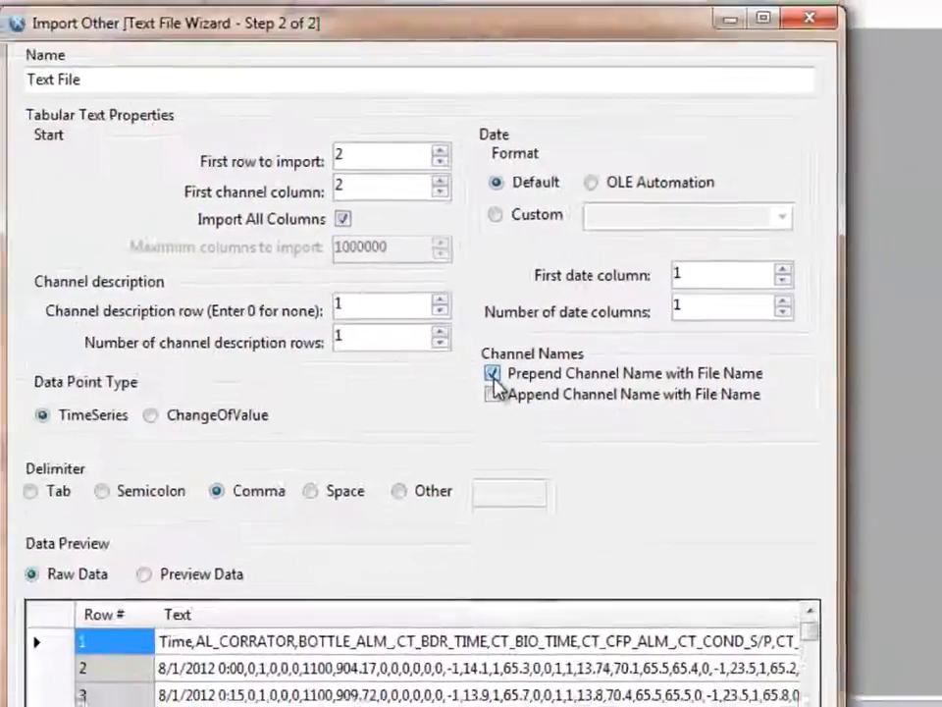
{"action": "left_click", "coordinate": [454, 411]}
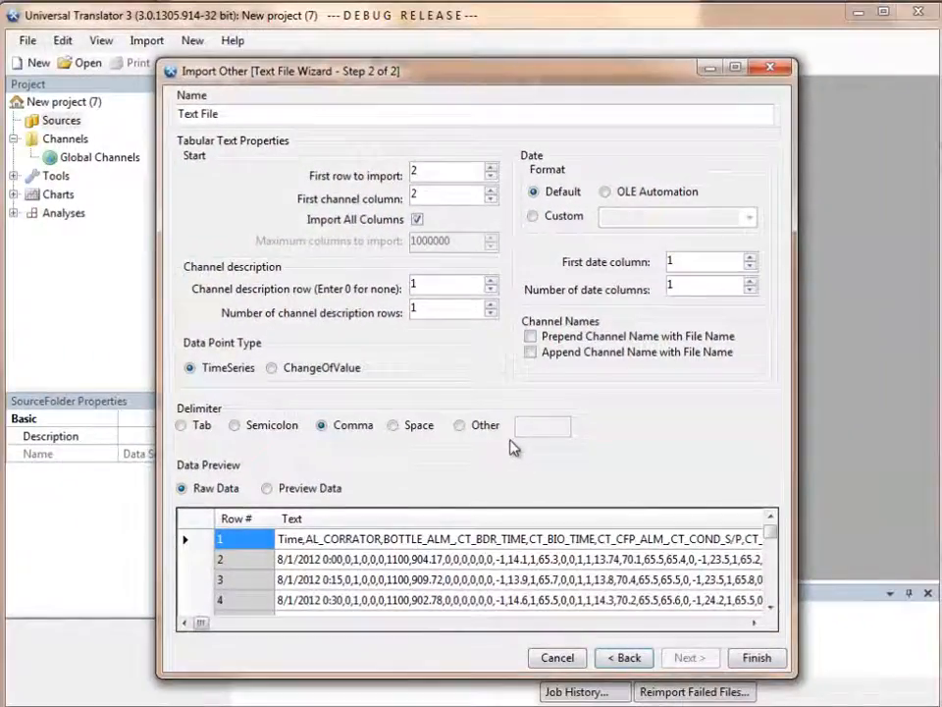
{"action": "left_click", "coordinate": [754, 657]}
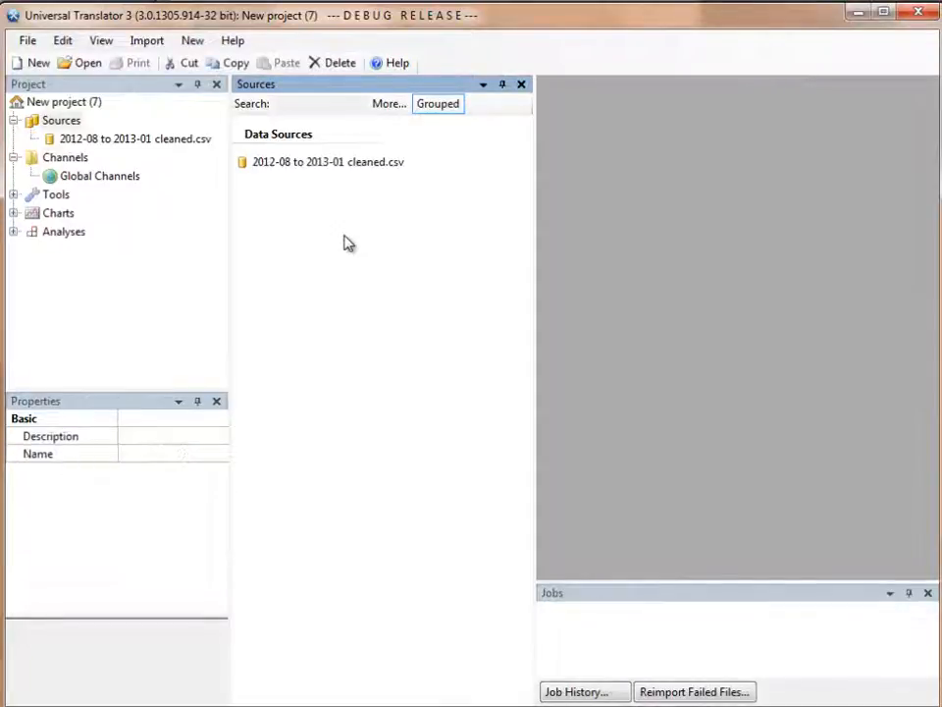
{"action": "left_click", "coordinate": [81, 158]}
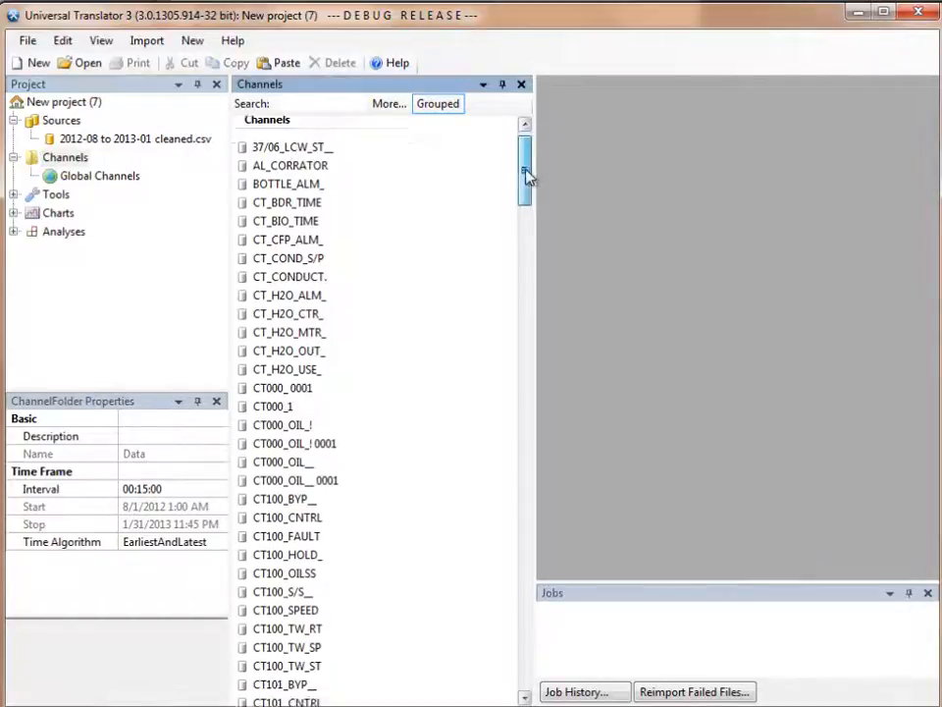